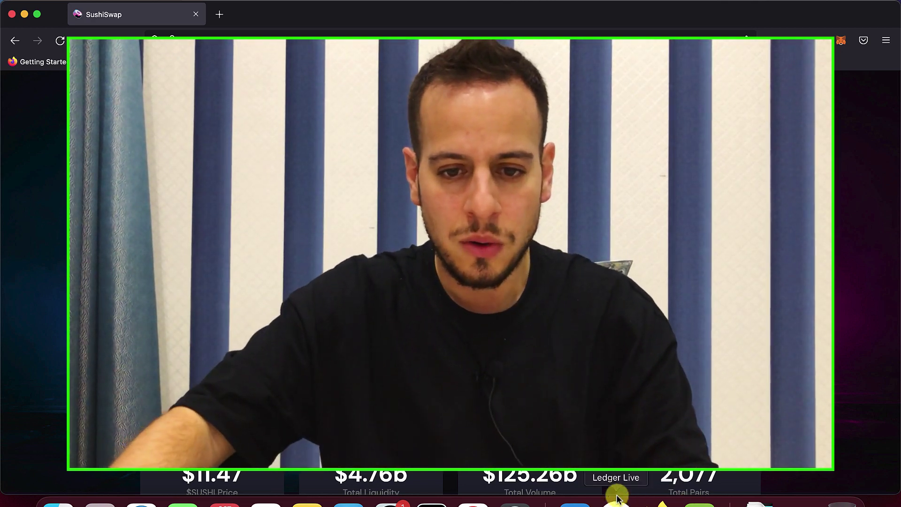
# Step: Search for 'ledger live', open the official ledger.com page, and bring up the Ledger Live app
pyautogui.press('super+t')
pyautogui.write('ledger liv')
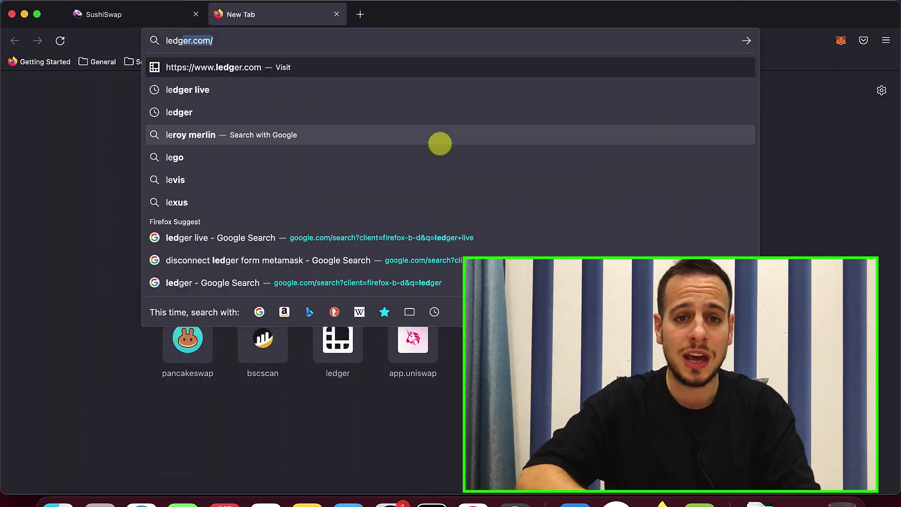
pyautogui.write('e')
pyautogui.press('Return')
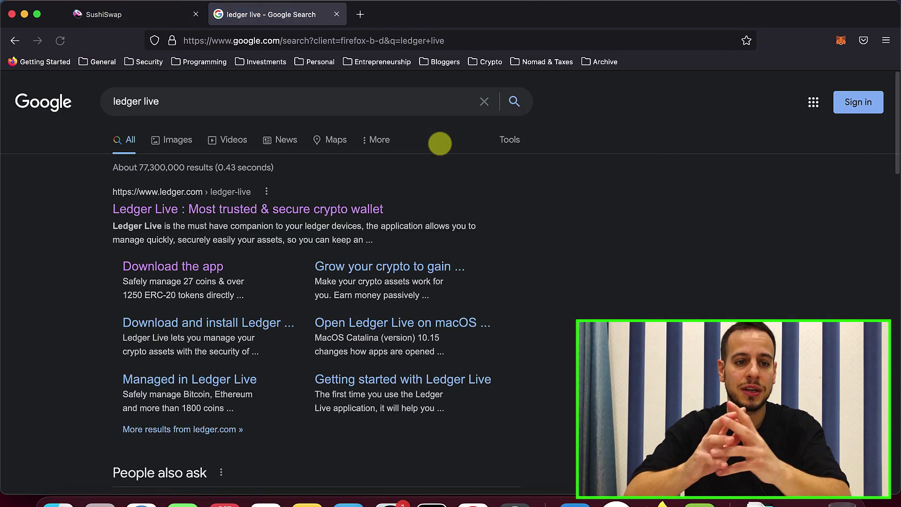
pyautogui.click(299, 206)
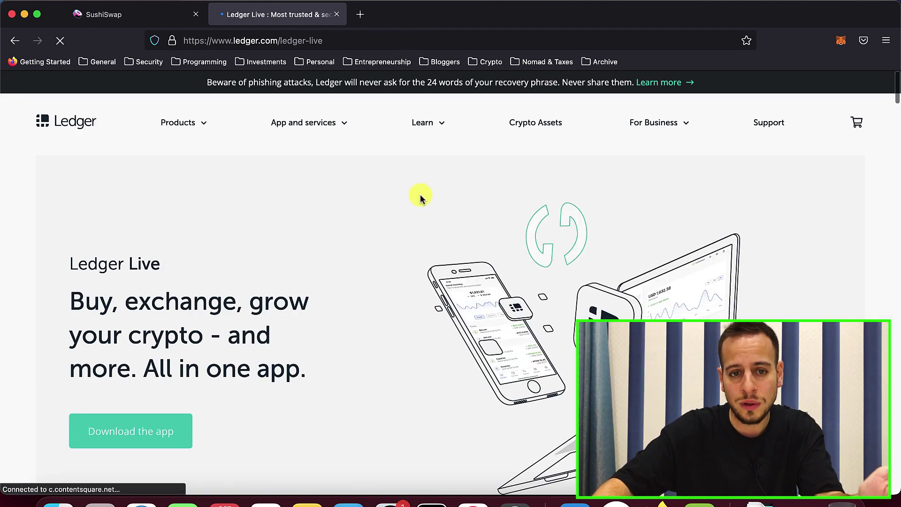
pyautogui.click(82, 442)
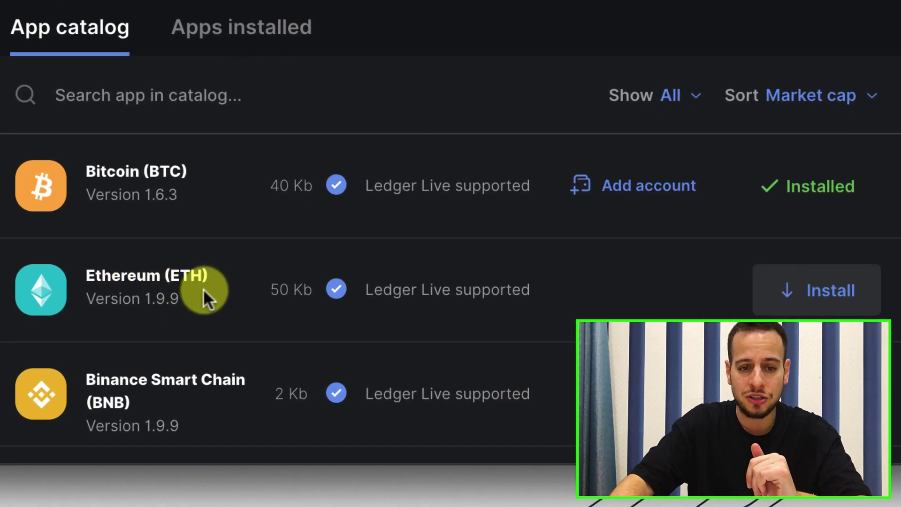
# Step: Install the Ethereum (ETH) app on the Ledger Nano S from the Manager's App catalog
pyautogui.click(830, 310)
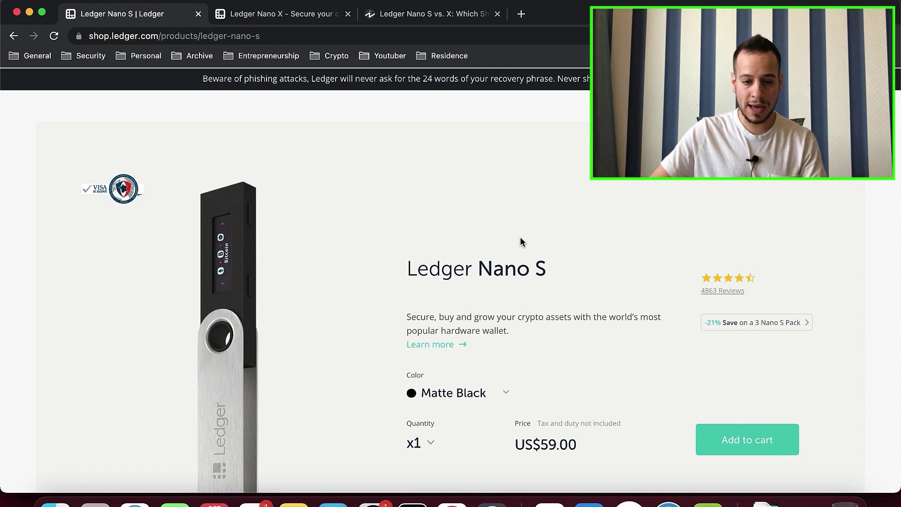
pyautogui.moveTo(493, 267); pyautogui.dragTo(538, 267)
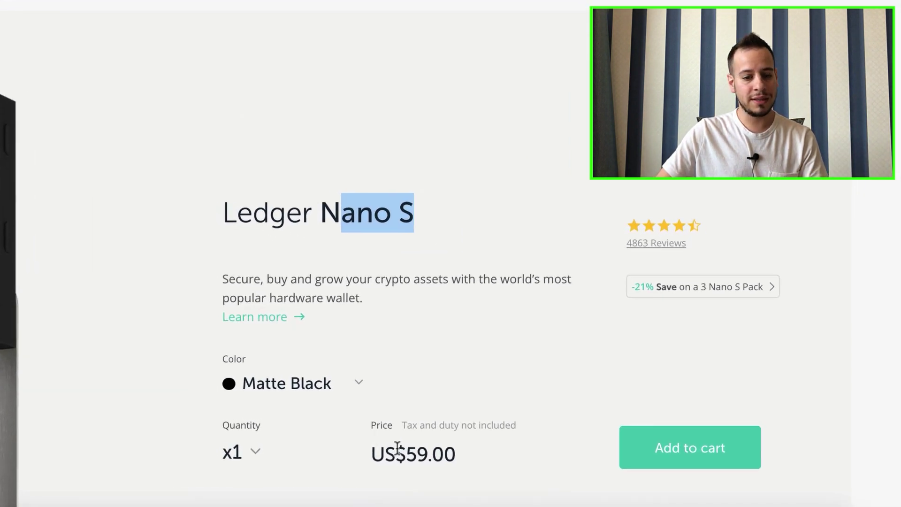
pyautogui.moveTo(530, 444); pyautogui.dragTo(568, 442)
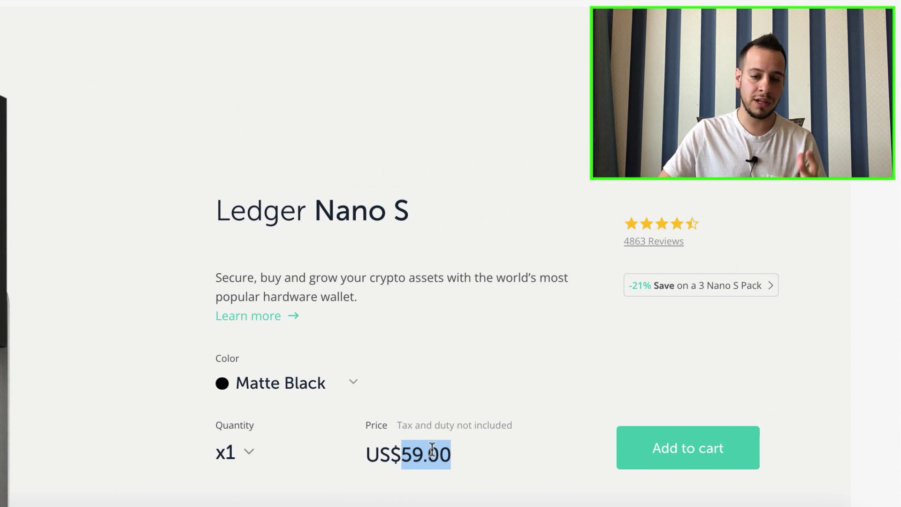
pyautogui.doubleClick(432, 448)
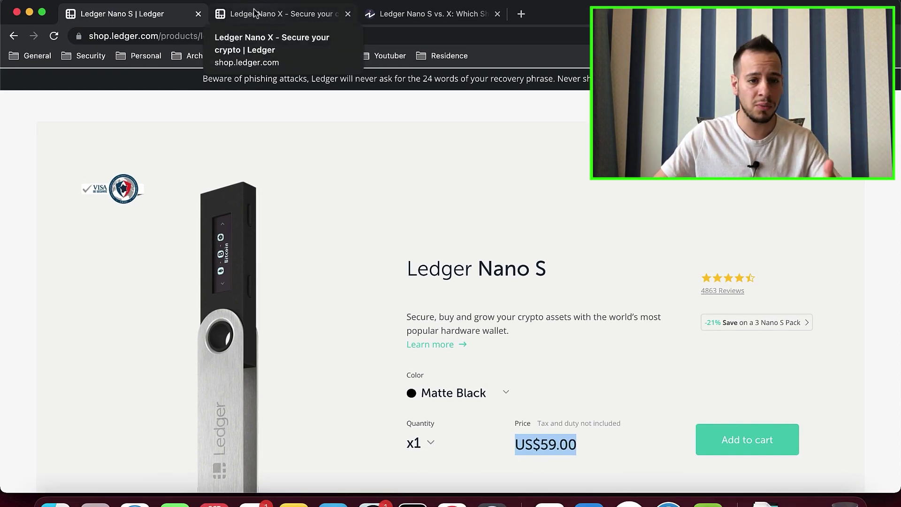
pyautogui.click(256, 14)
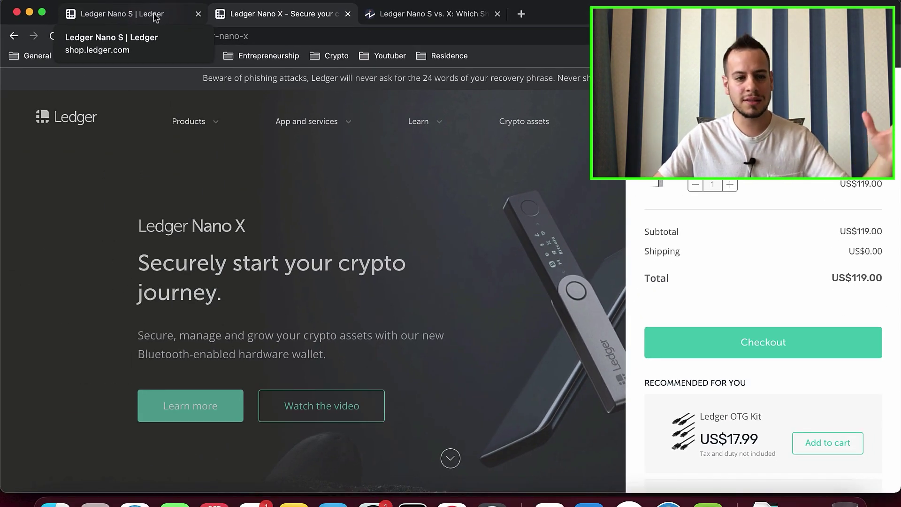
pyautogui.click(154, 14)
pyautogui.moveTo(430, 263); pyautogui.dragTo(530, 270)
pyautogui.scroll(-2, 522, 261)
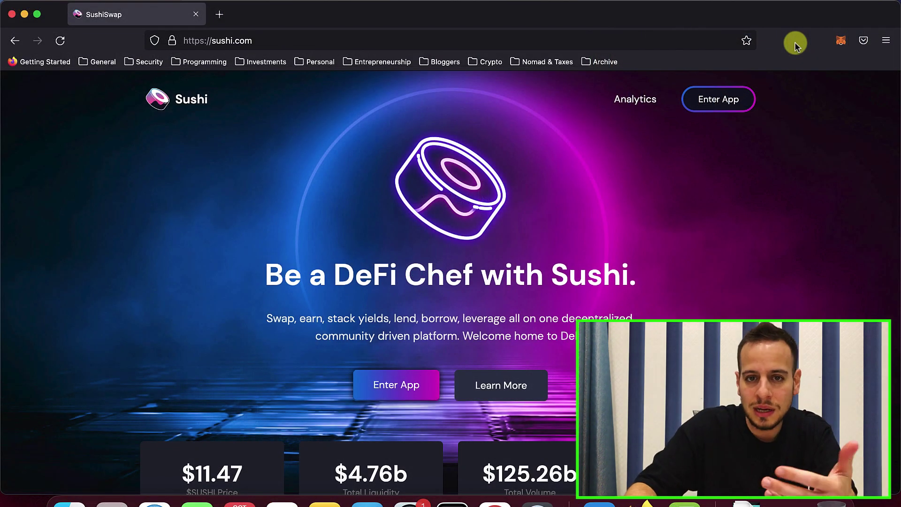
# Step: Choose Connect Hardware Wallet from the MetaMask account menu
pyautogui.click(835, 43)
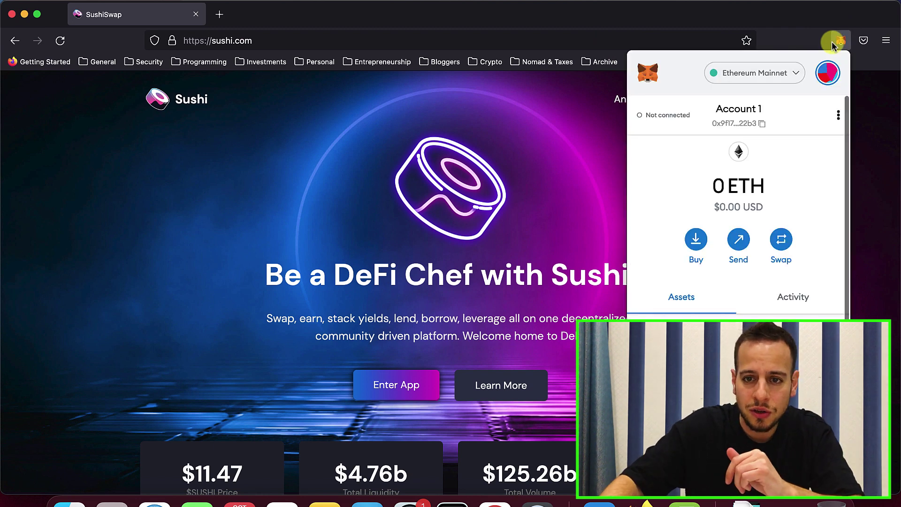
pyautogui.click(827, 75)
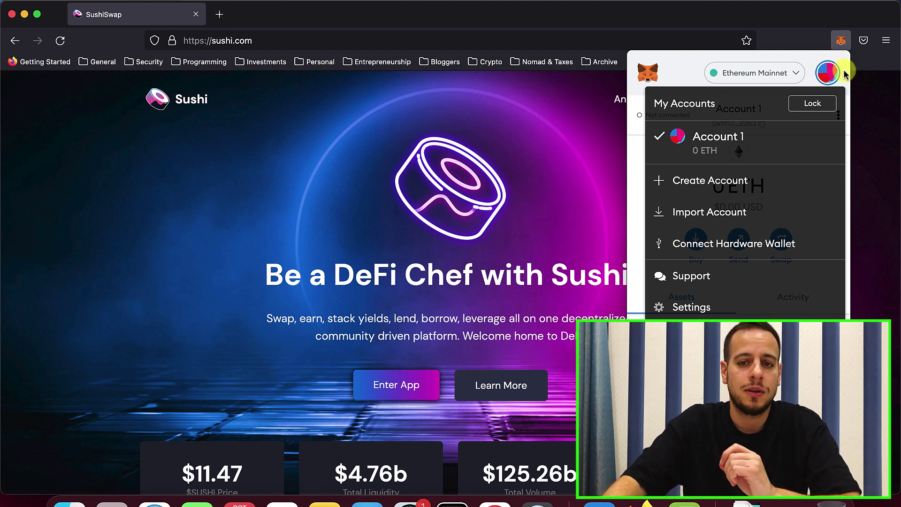
pyautogui.click(712, 244)
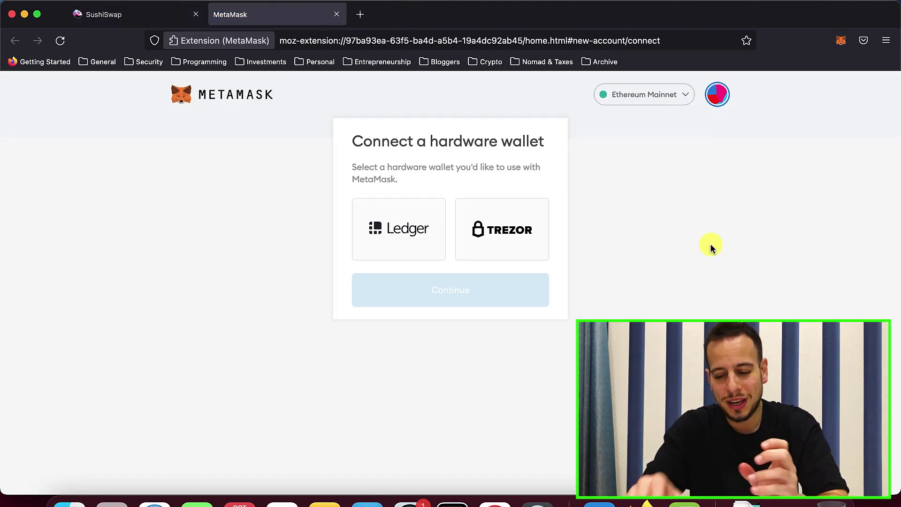
# Step: Connect the Ledger in MetaMask and add only its account 1 to the wallet
pyautogui.click(422, 253)
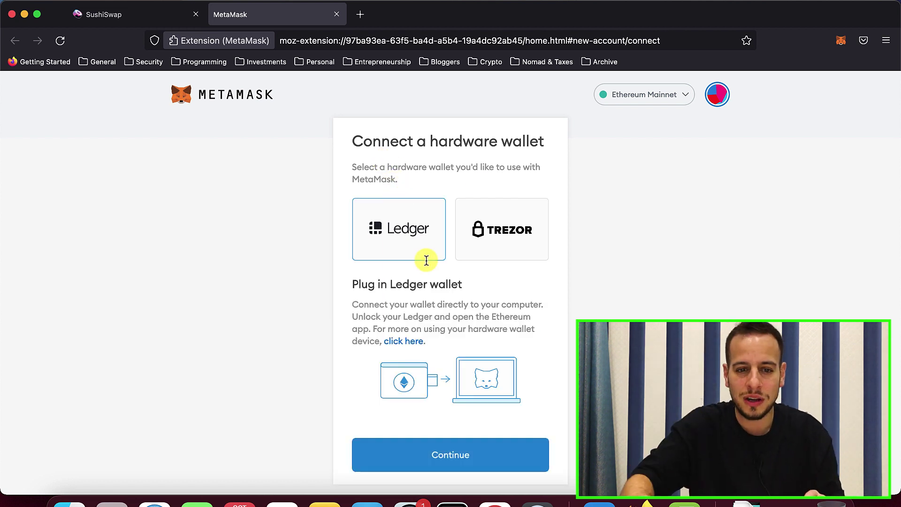
pyautogui.click(441, 453)
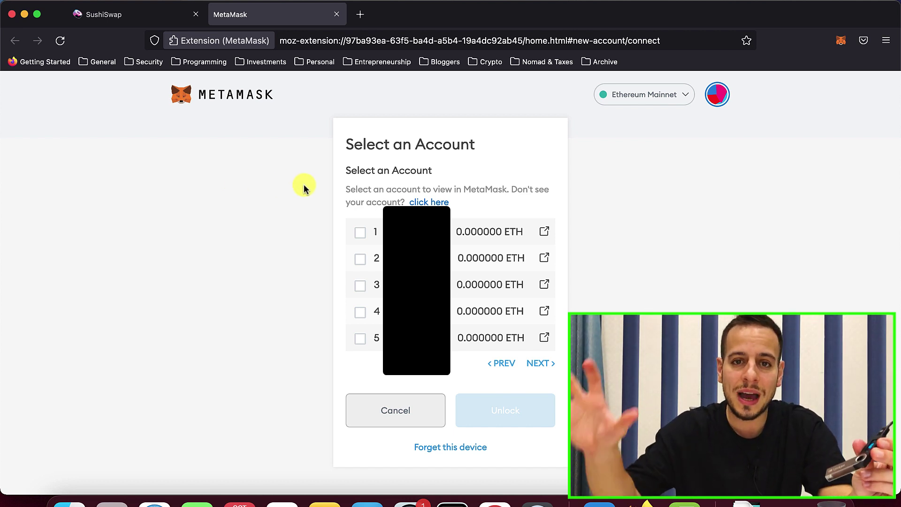
pyautogui.click(359, 264)
pyautogui.click(361, 285)
pyautogui.click(359, 259)
pyautogui.click(360, 284)
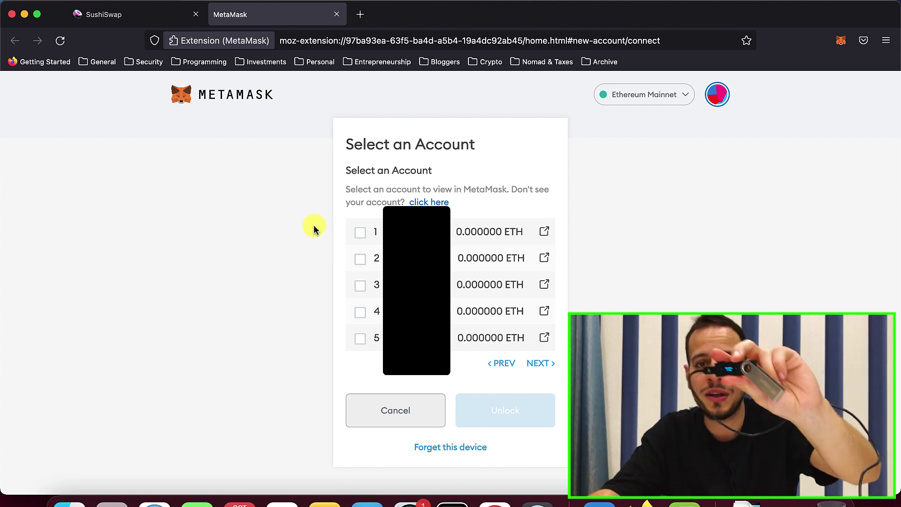
pyautogui.click(360, 232)
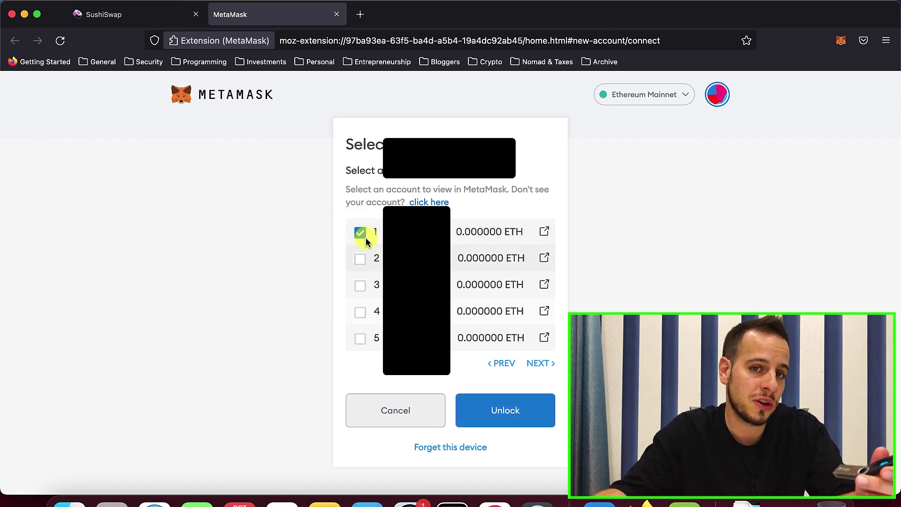
pyautogui.click(511, 421)
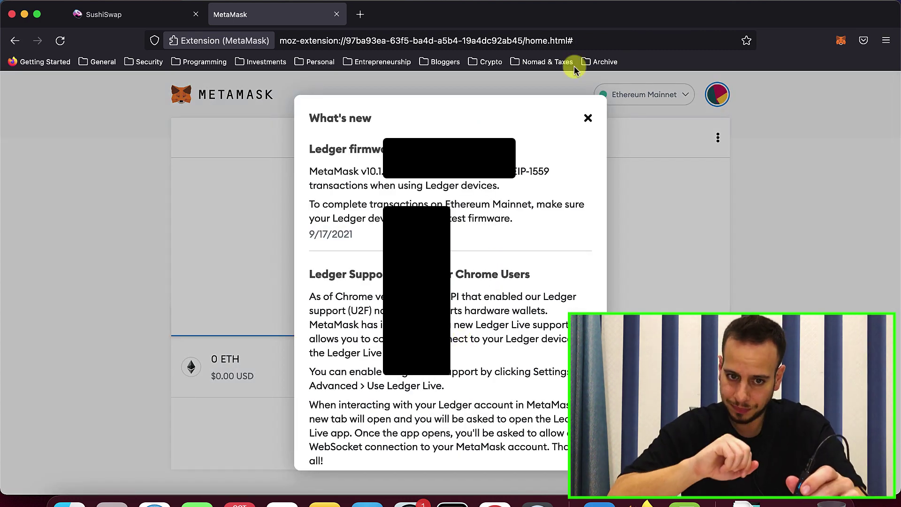
# Step: Dismiss MetaMask's What's new notice and close the MetaMask tab
pyautogui.click(587, 119)
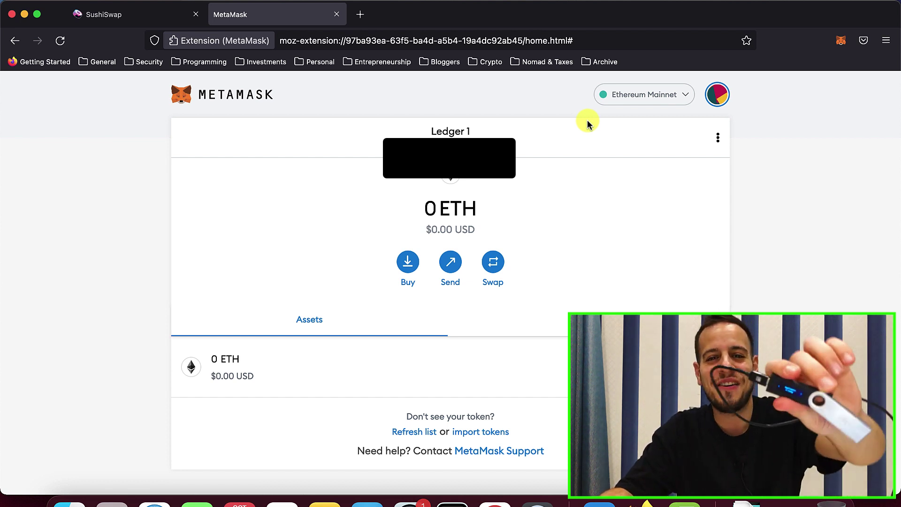
pyautogui.click(337, 15)
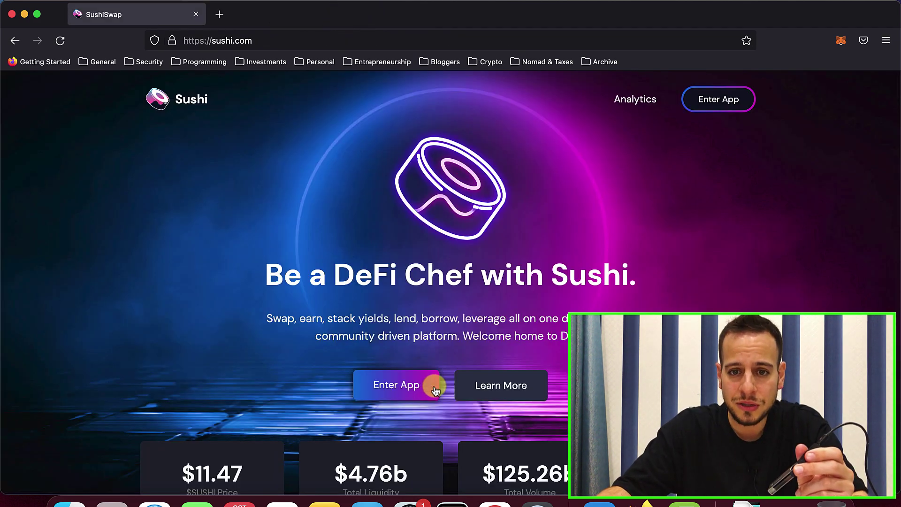
# Step: Open the SushiSwap swap app, connect Ledger 1 to app.sushi.com and keep it as the active account
pyautogui.click(408, 386)
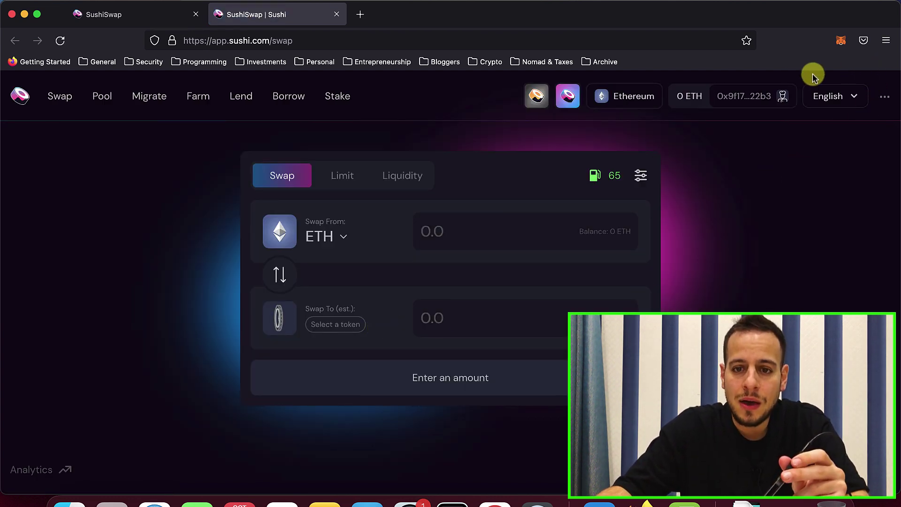
pyautogui.click(841, 41)
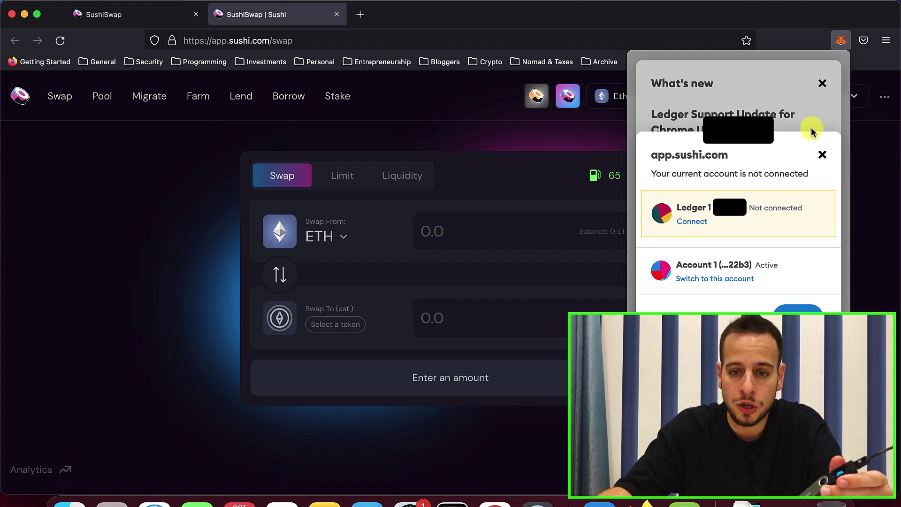
pyautogui.click(693, 222)
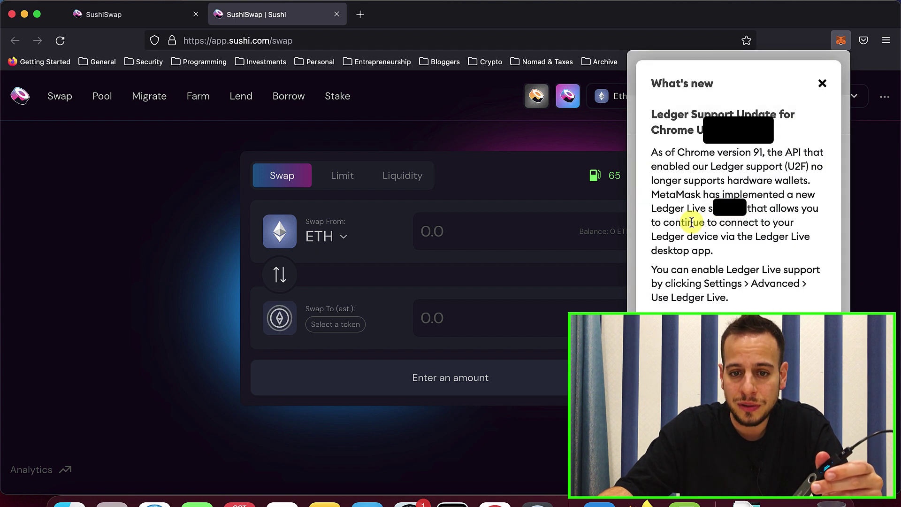
pyautogui.click(820, 82)
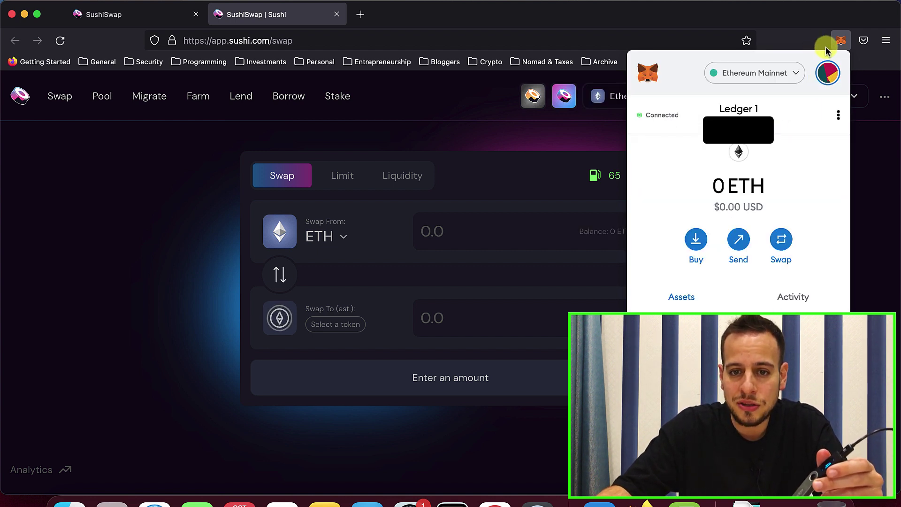
pyautogui.click(827, 72)
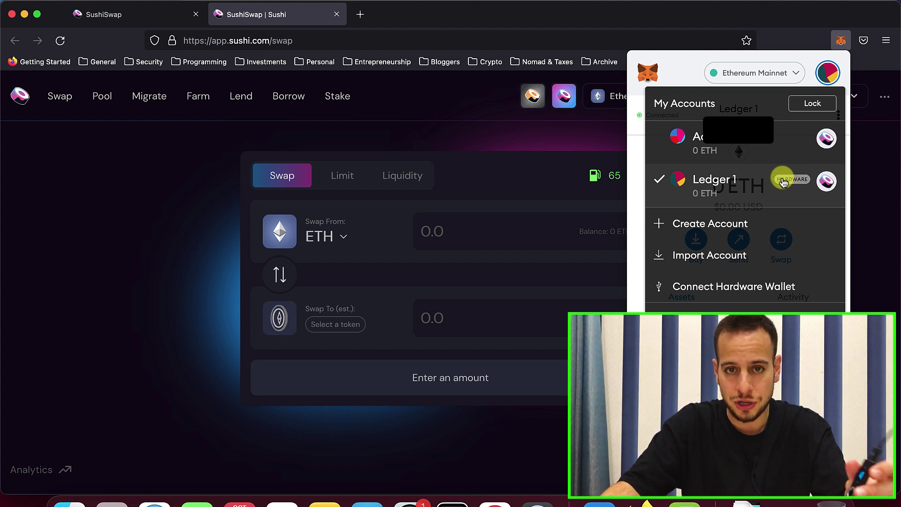
pyautogui.click(714, 192)
pyautogui.click(522, 127)
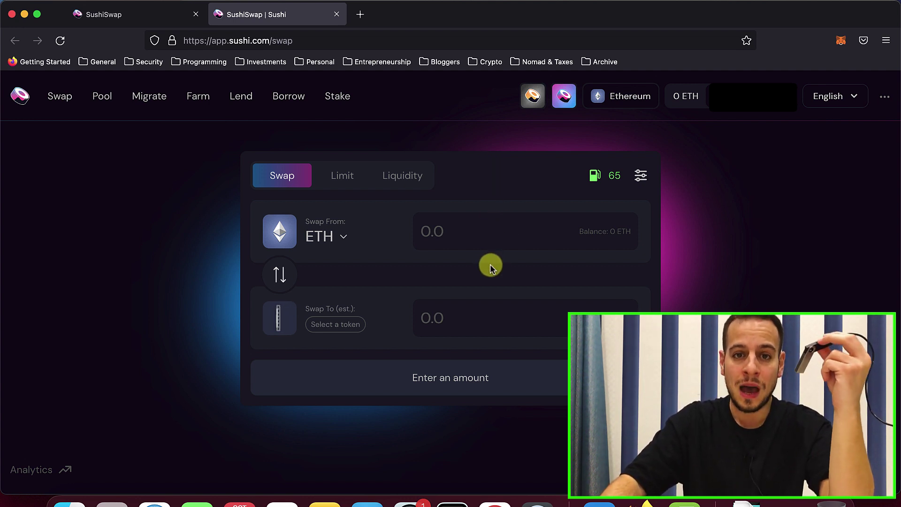
pyautogui.click(455, 234)
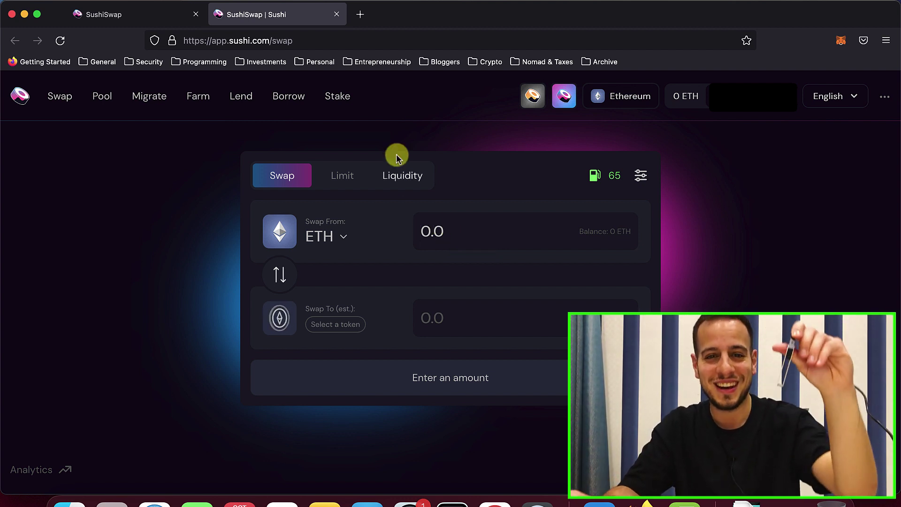
# Step: Go to pancakeswap.finance in the current tab
pyautogui.click(321, 41)
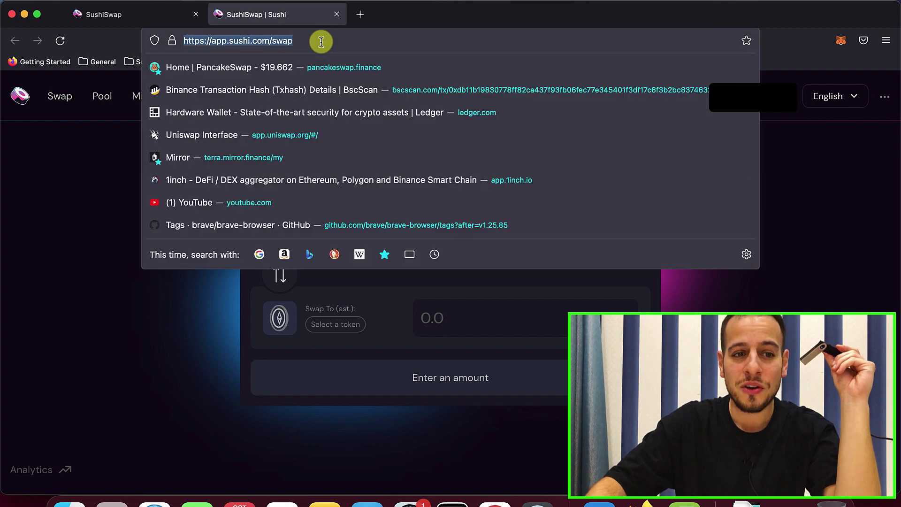
pyautogui.write('pancakeswap.finance/')
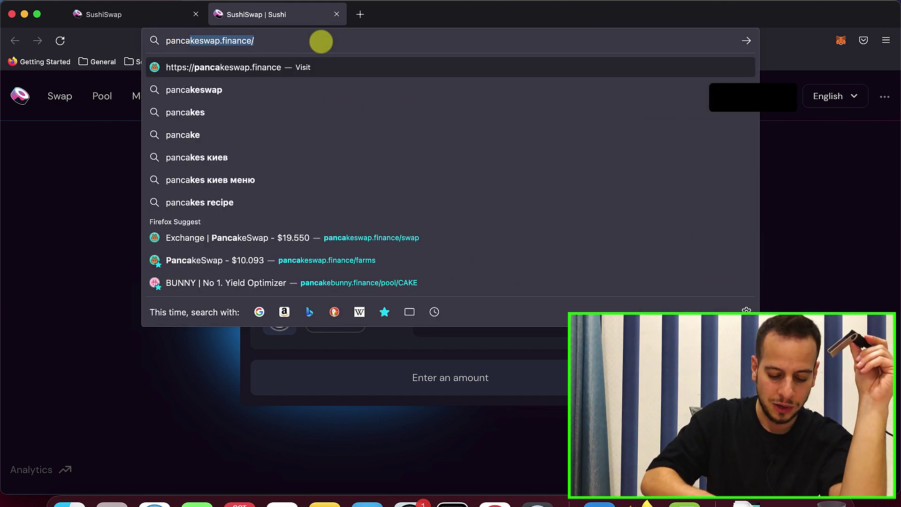
pyautogui.press('Return')
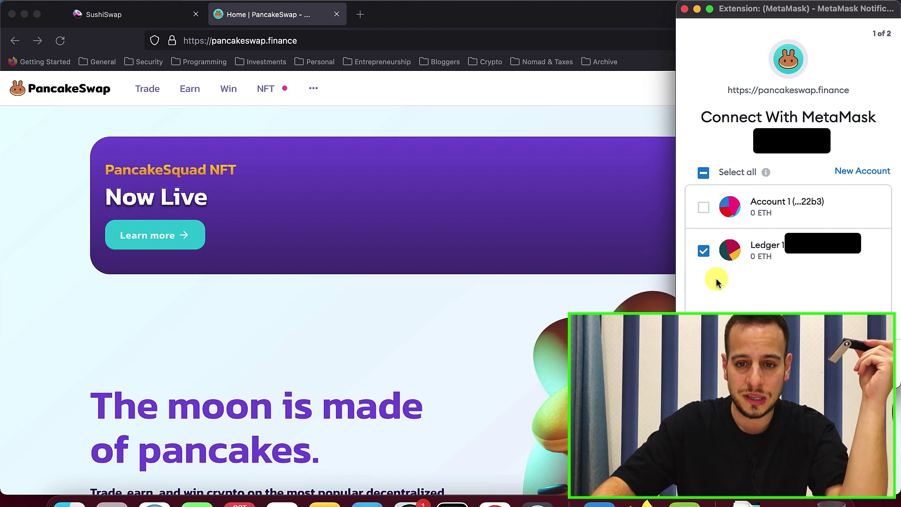
# Step: Connect Ledger 1 to PancakeSwap and switch MetaMask to Binance Smart Chain Mainnet
pyautogui.click(844, 474)
pyautogui.click(844, 474)
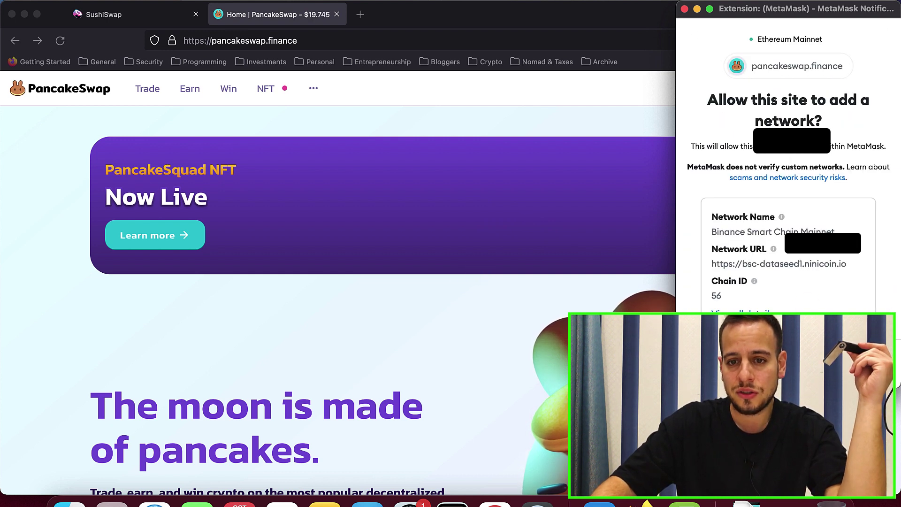
pyautogui.click(844, 474)
pyautogui.click(844, 474)
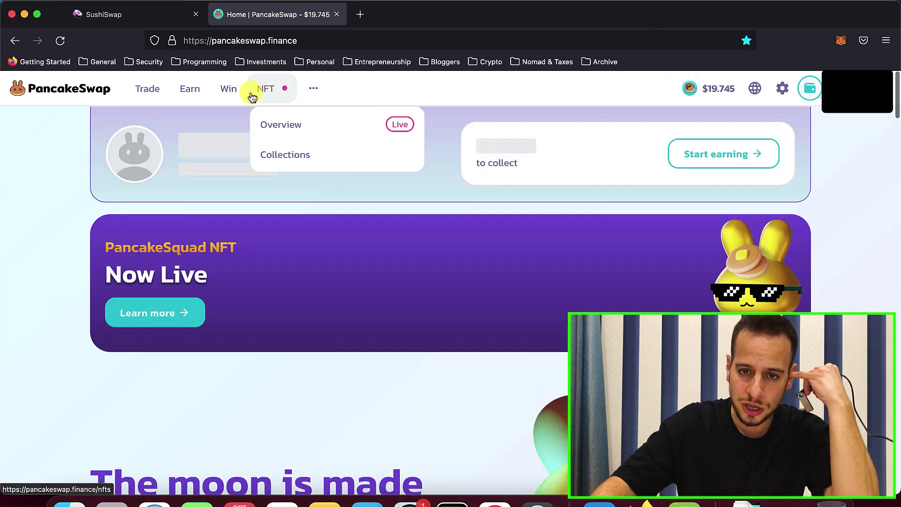
# Step: Set the Exchange form to swap the full 0.023956 CAKE balance into BNB
pyautogui.moveTo(167, 96)
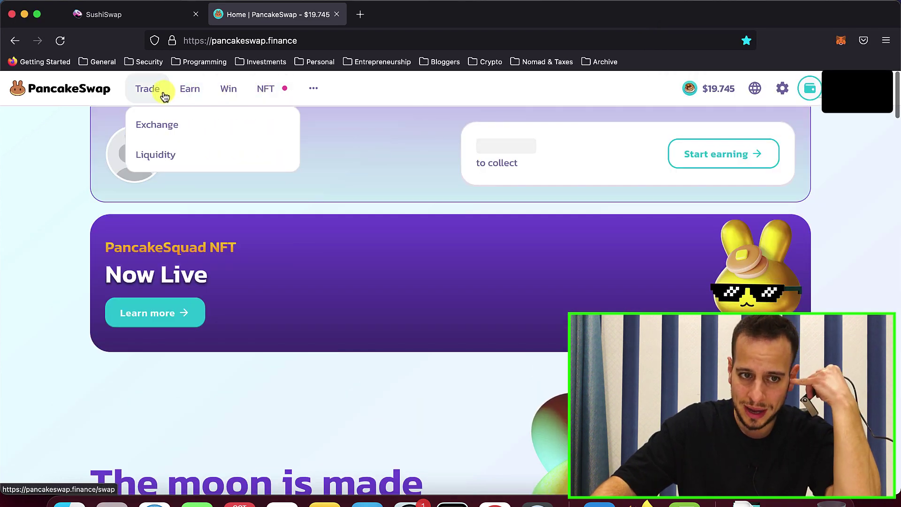
pyautogui.click(160, 124)
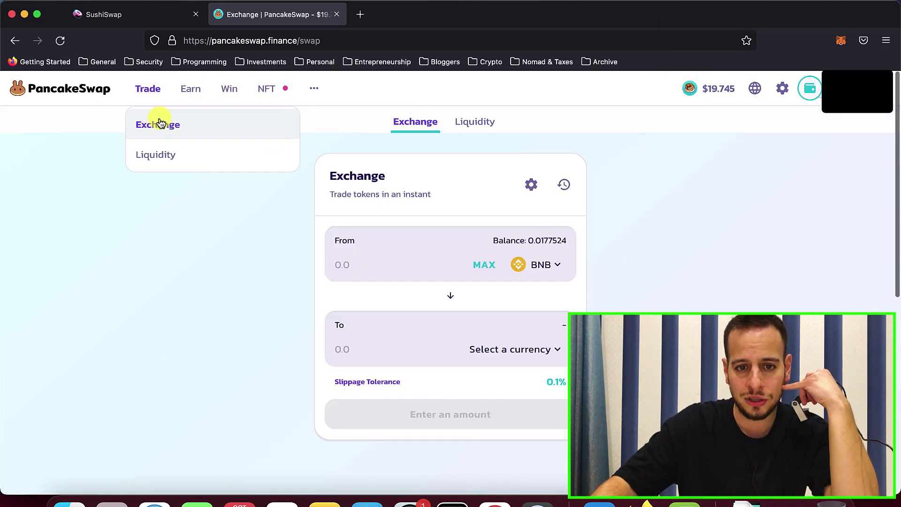
pyautogui.click(538, 355)
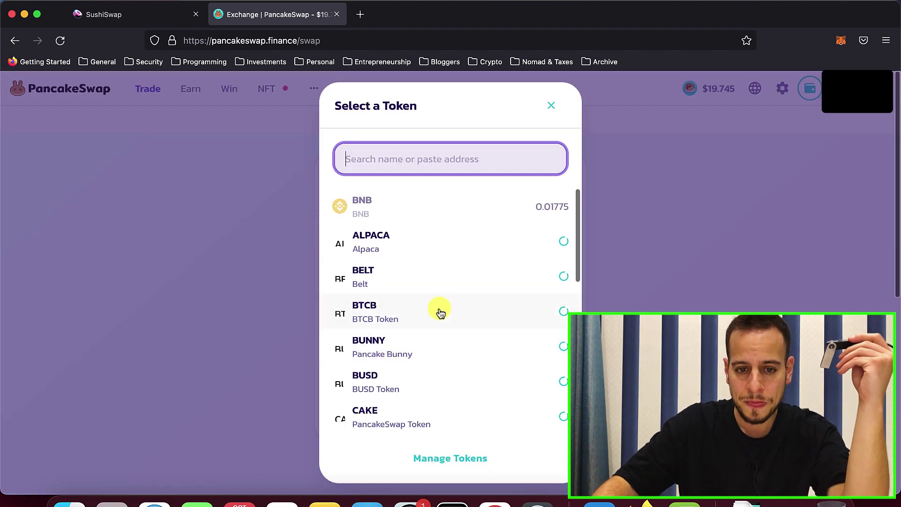
pyautogui.write('cak')
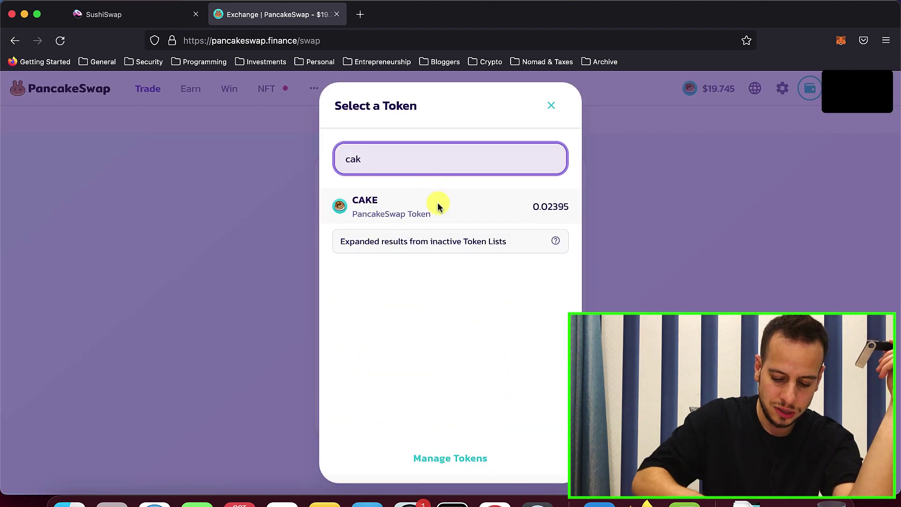
pyautogui.click(429, 207)
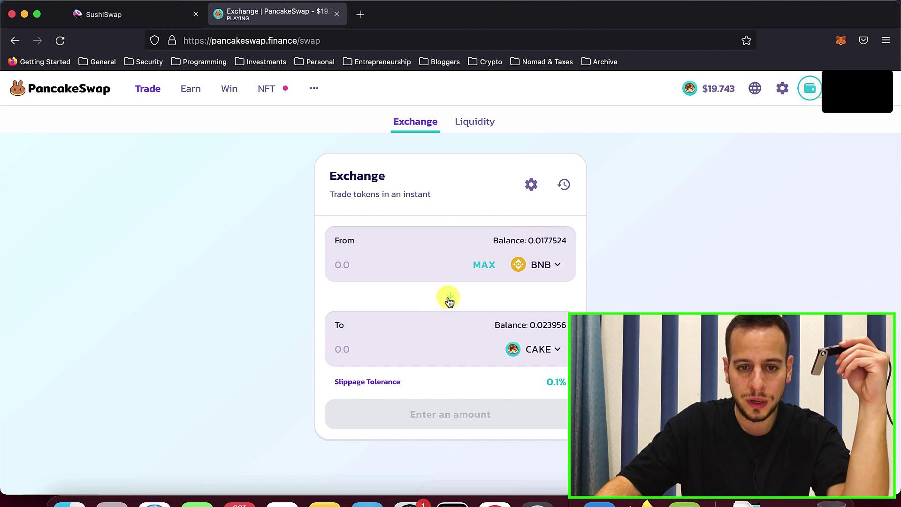
pyautogui.click(448, 296)
pyautogui.click(519, 239)
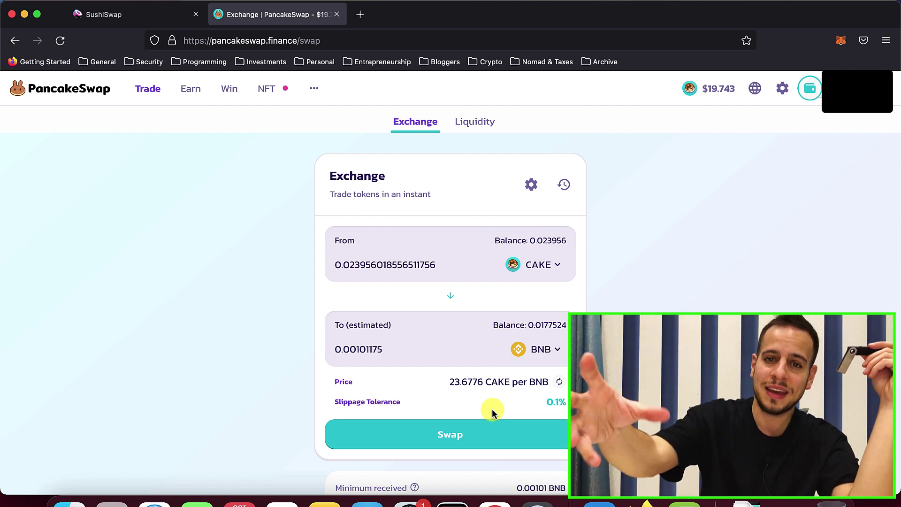
pyautogui.click(97, 18)
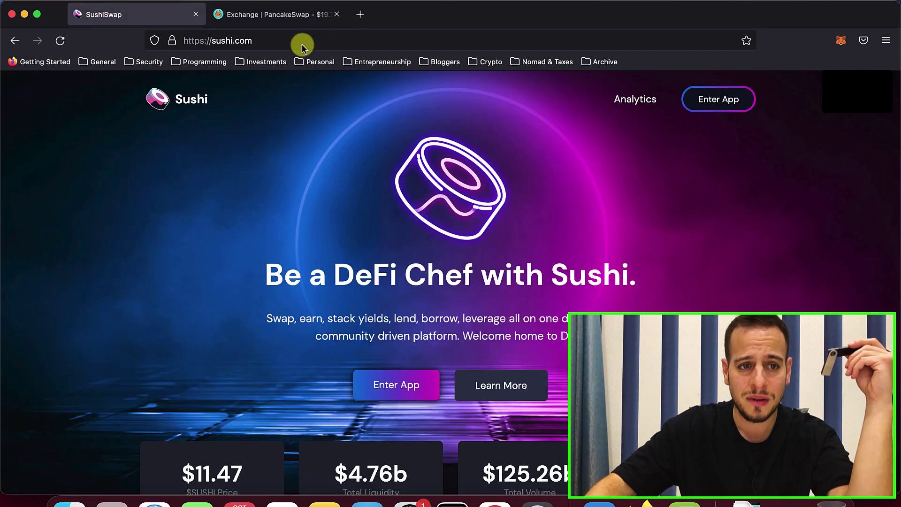
pyautogui.click(282, 23)
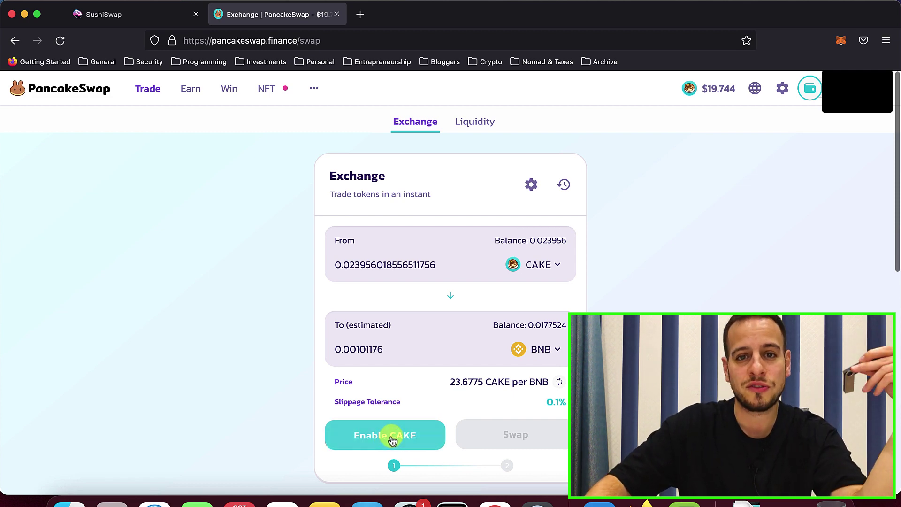
# Step: Enable CAKE and confirm the spending approval in MetaMask and on the Ledger
pyautogui.click(392, 439)
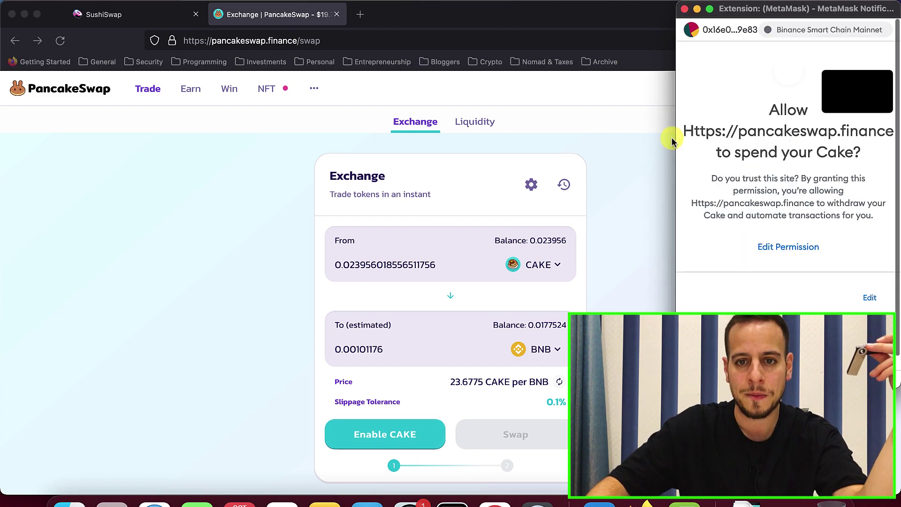
pyautogui.scroll(-1, 809, 118)
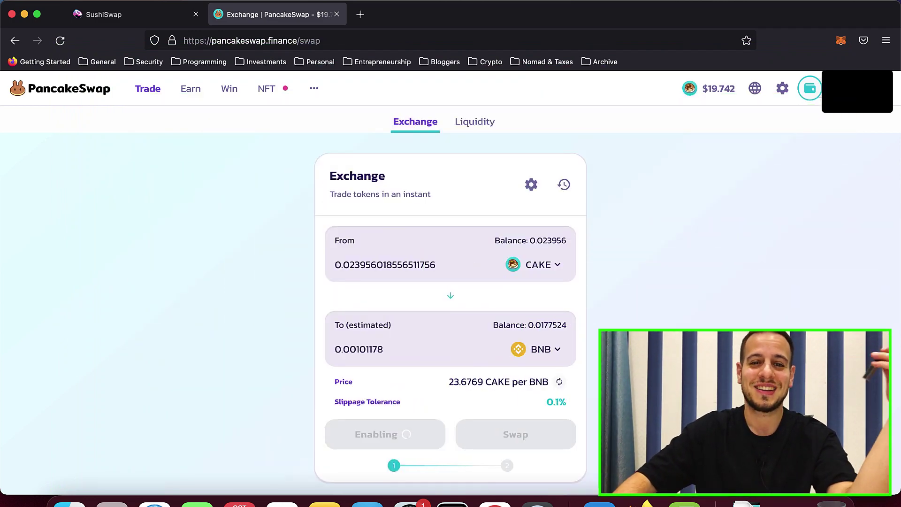
pyautogui.scroll(-1, 451, 282)
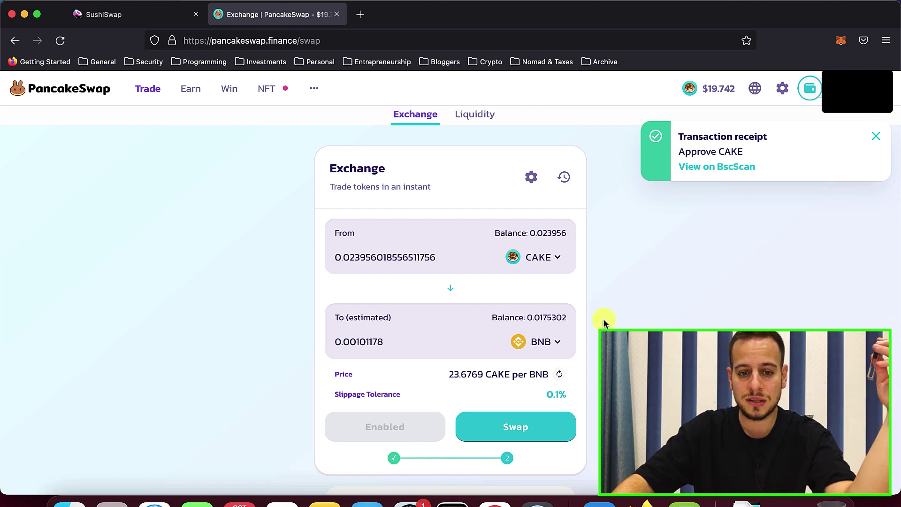
pyautogui.click(523, 435)
pyautogui.click(497, 409)
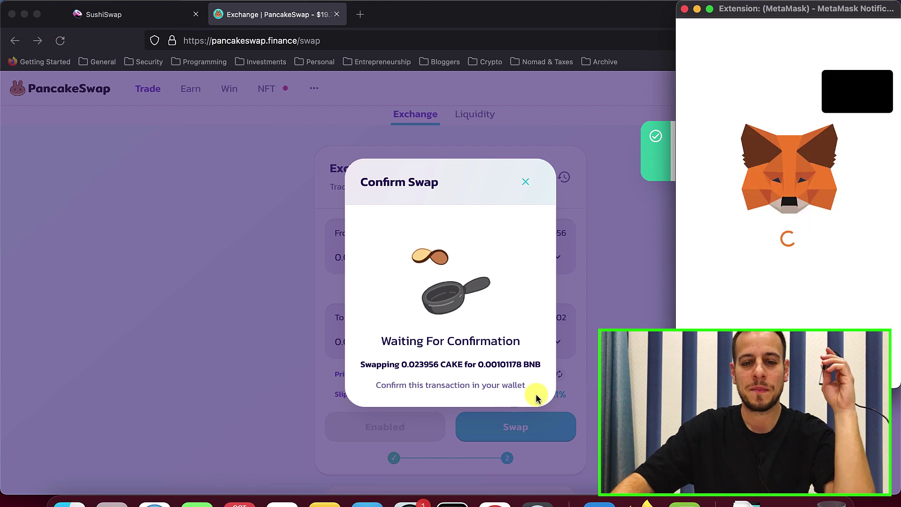
pyautogui.scroll(-5, 853, 308)
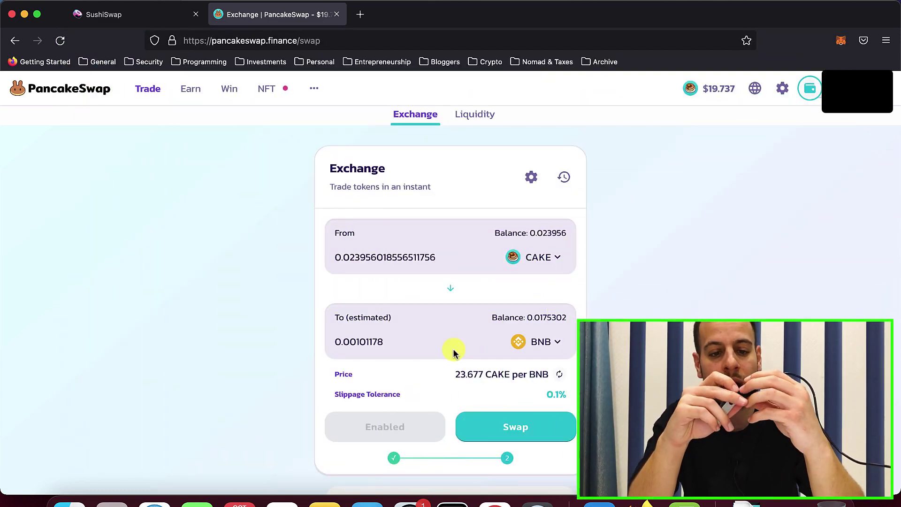
# Step: Swap 0.023956 CAKE for about 0.00101178 BNB and confirm the transaction in MetaMask
pyautogui.click(501, 426)
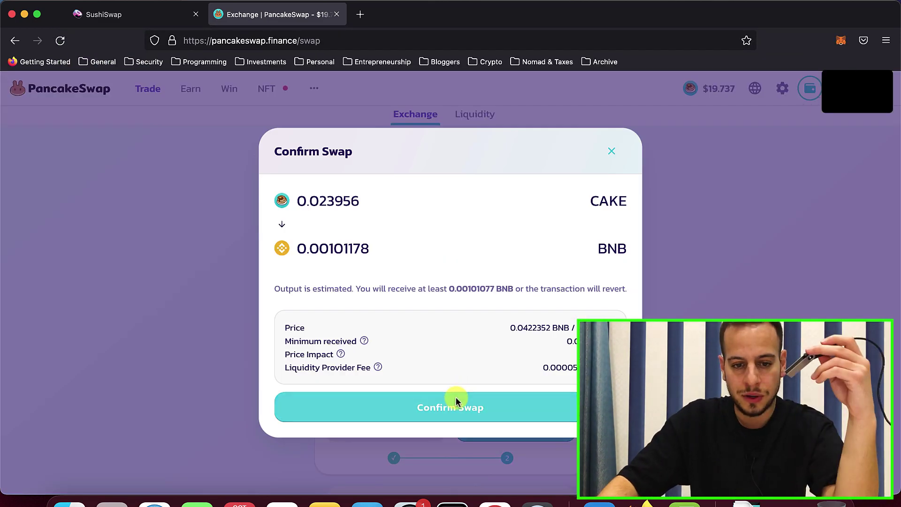
pyautogui.click(457, 394)
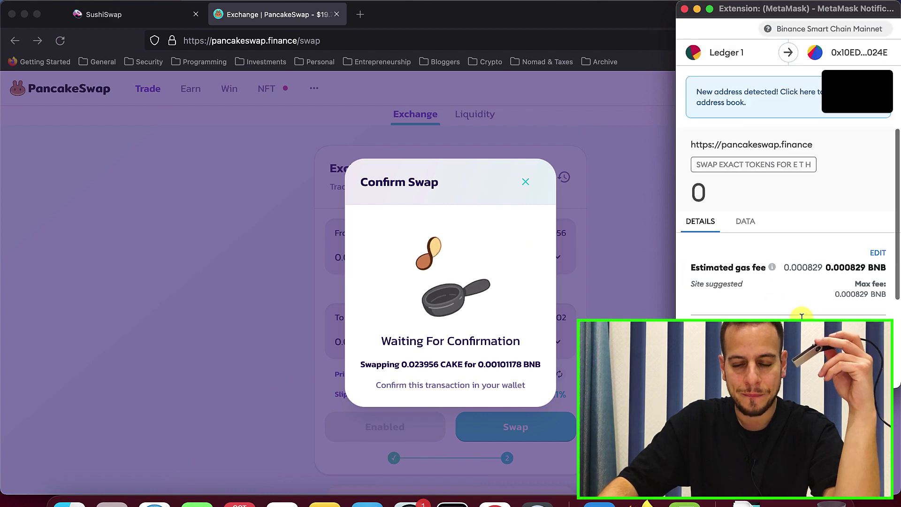
pyautogui.scroll(-3, 776, 300)
pyautogui.click(844, 390)
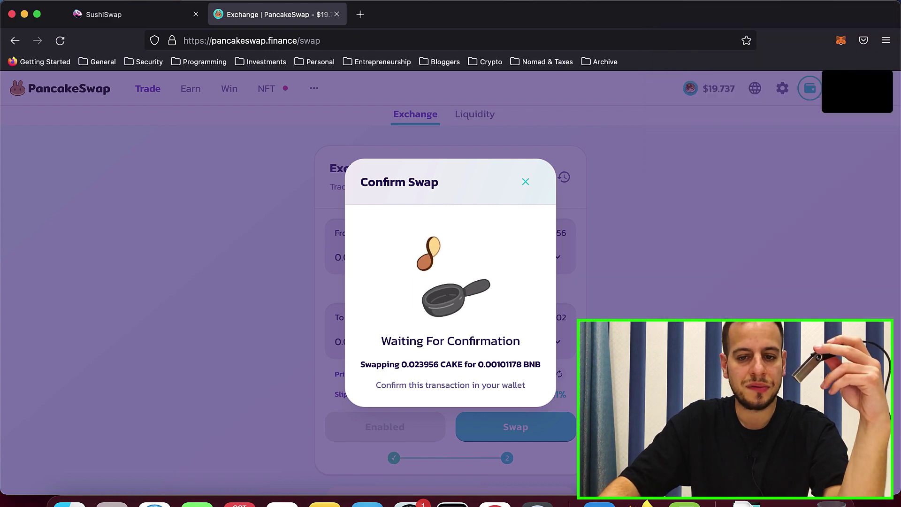